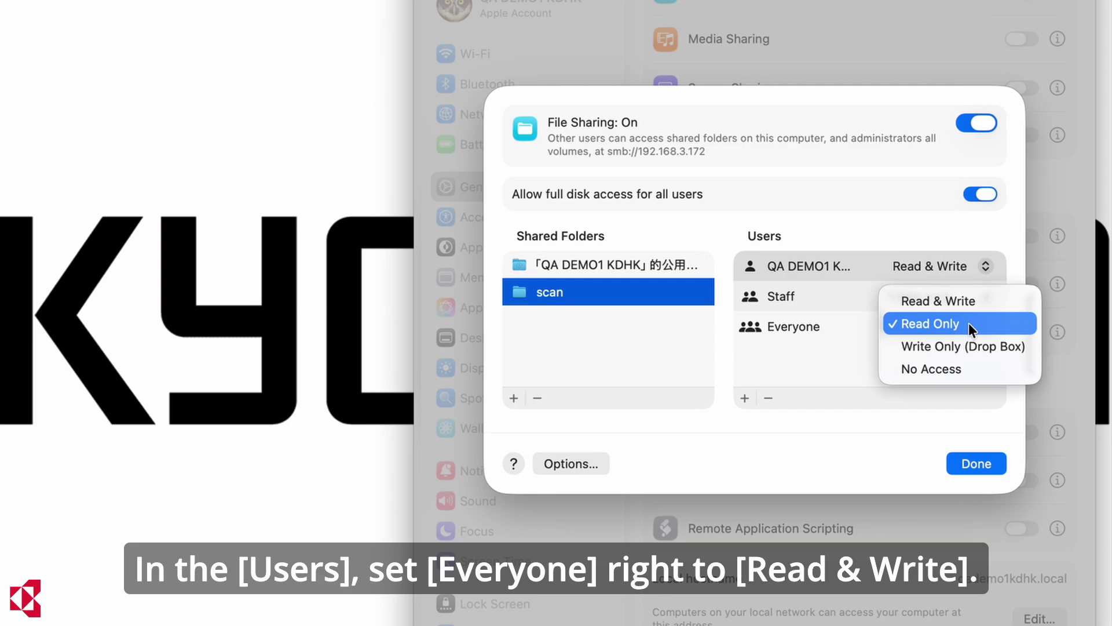
Set the Everyone permission on the scan folder to Read & Write
left_click(977, 301)
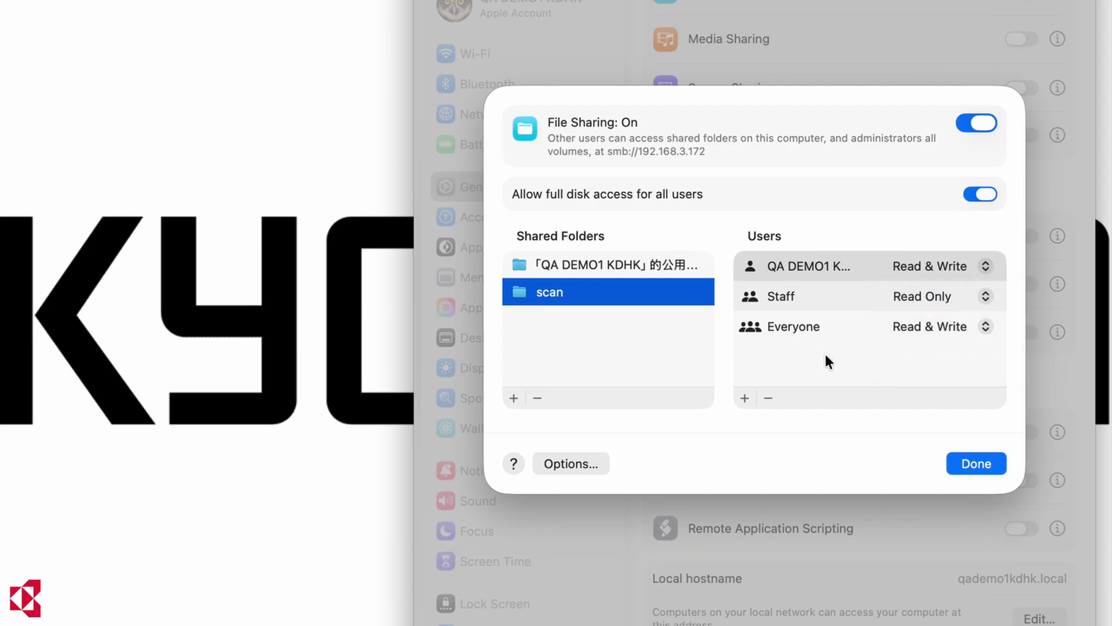
Enable Windows File Sharing for the user account in SMB options, entering the account password
left_click(578, 455)
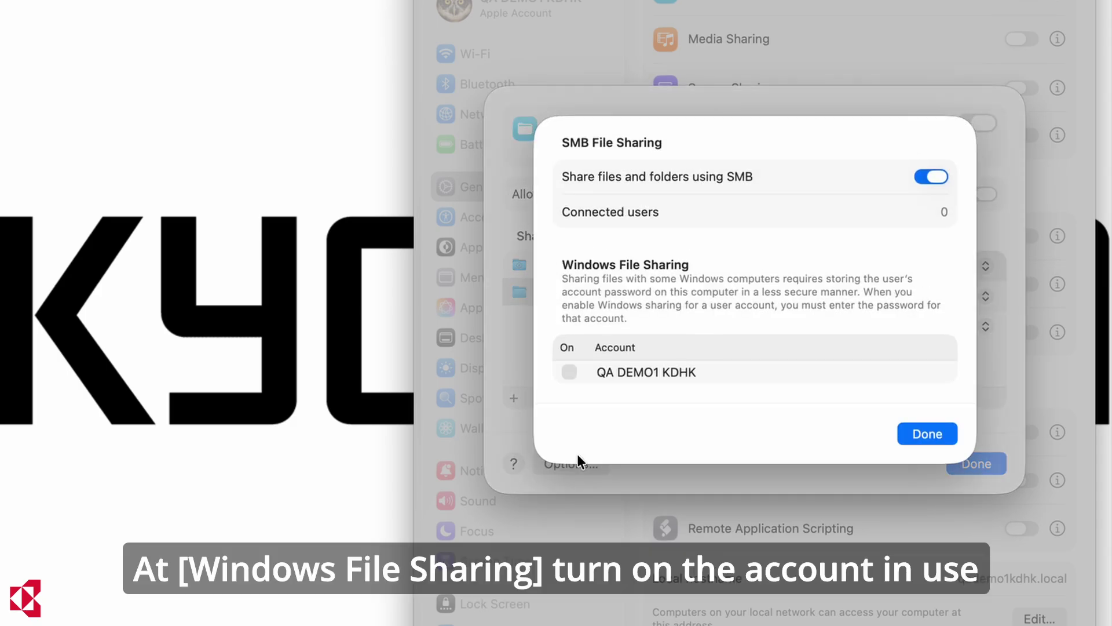
left_click(569, 372)
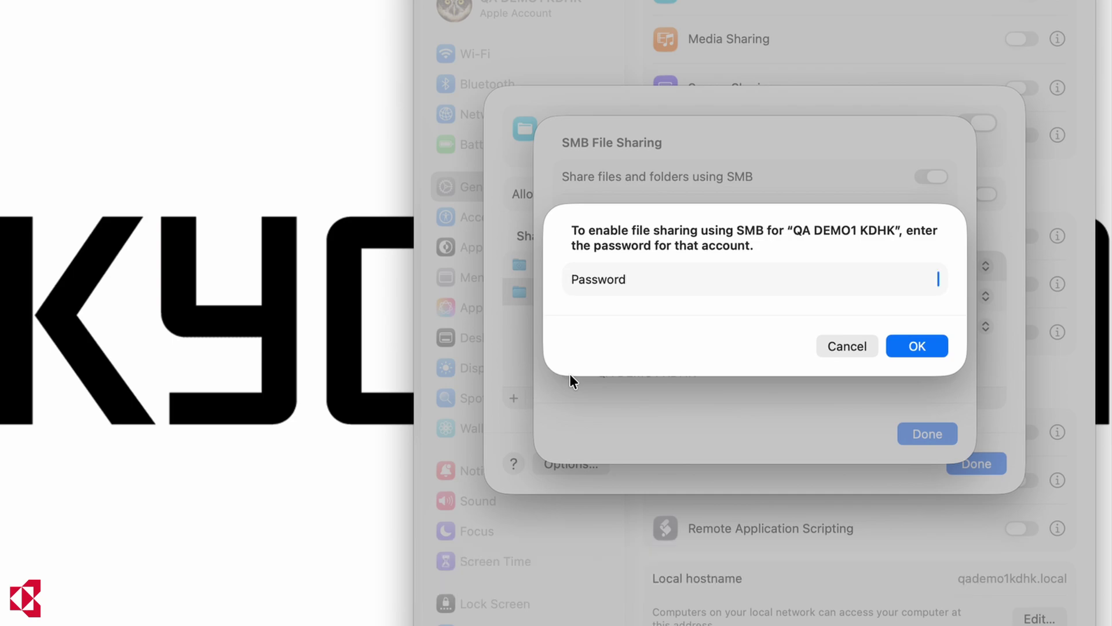
type("••••••••")
left_click(934, 351)
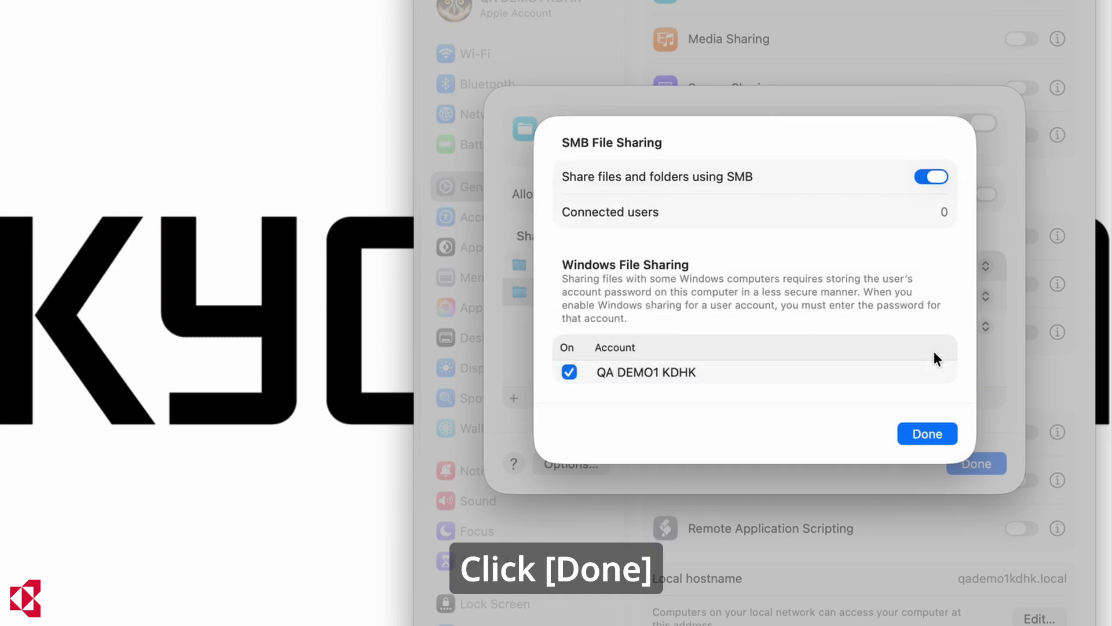
left_click(951, 428)
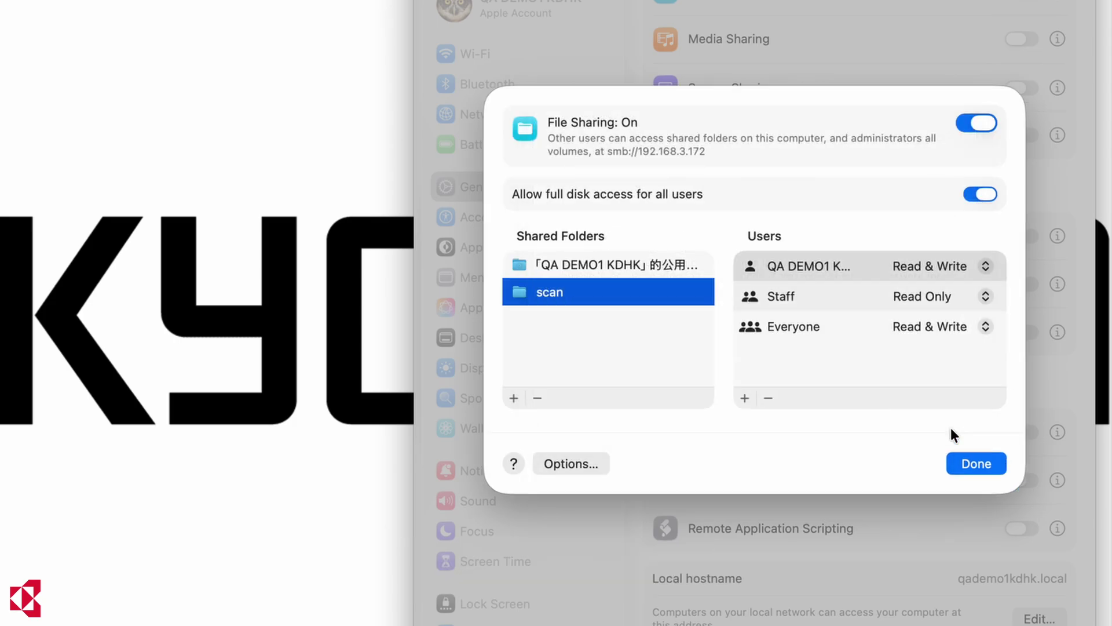
Finish with and quit System Settings, then search Spotlight for 'terminal'
left_click(1000, 462)
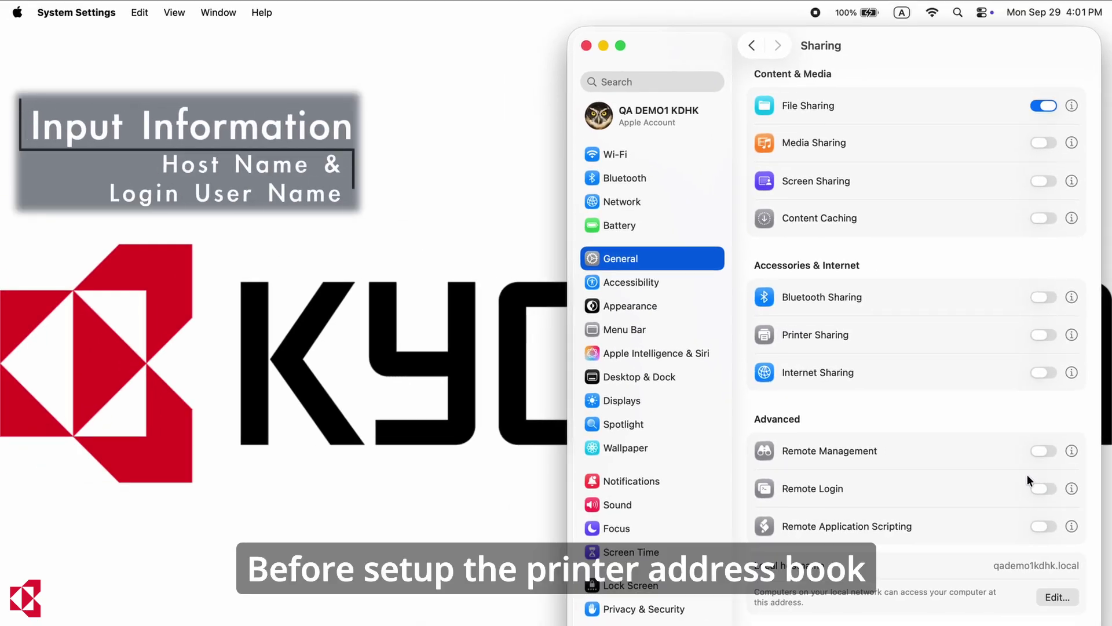
key("super+q")
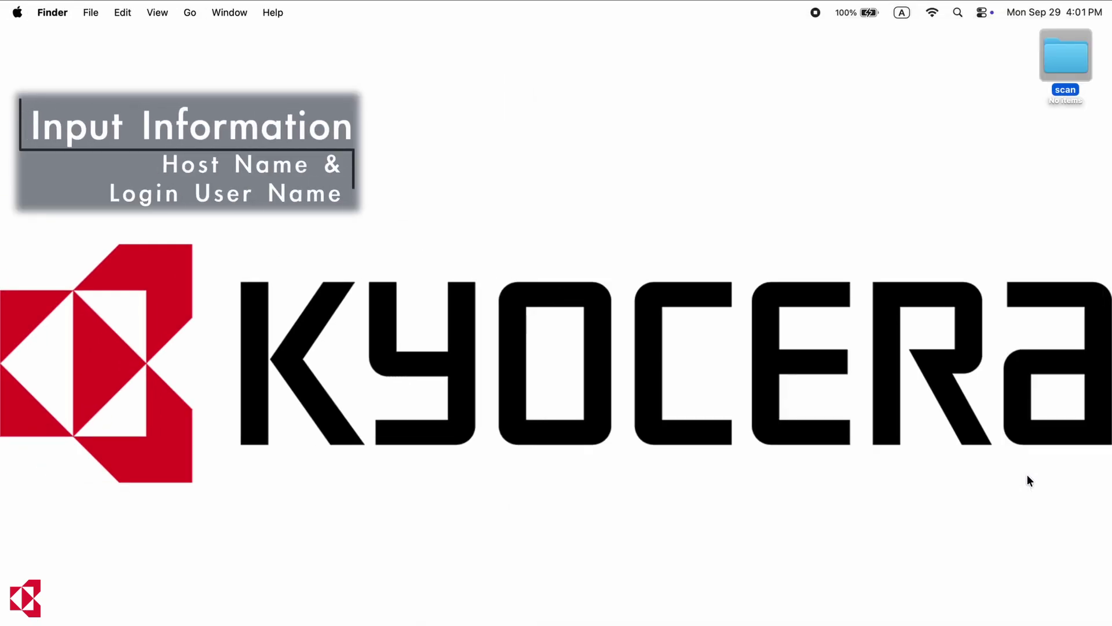
left_click(561, 352)
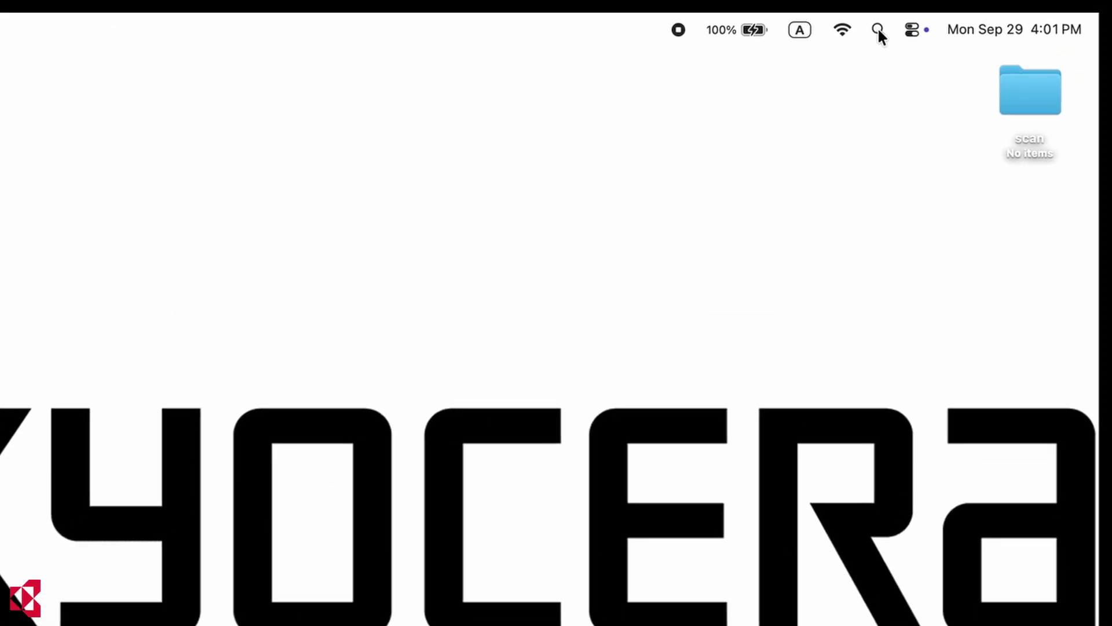
left_click(878, 30)
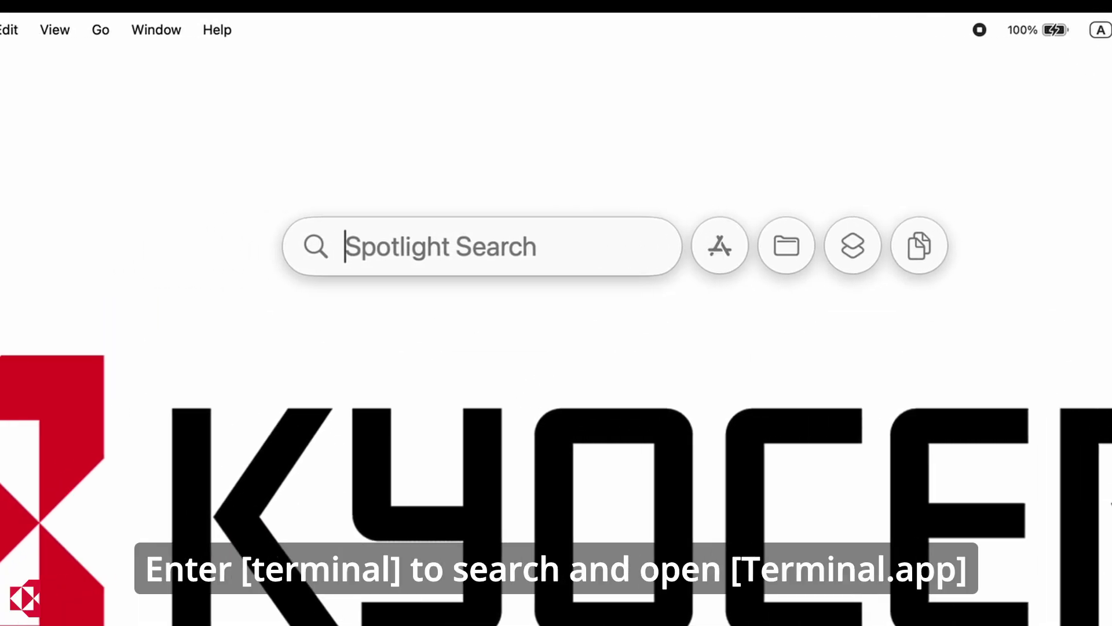
type("terminal.app")
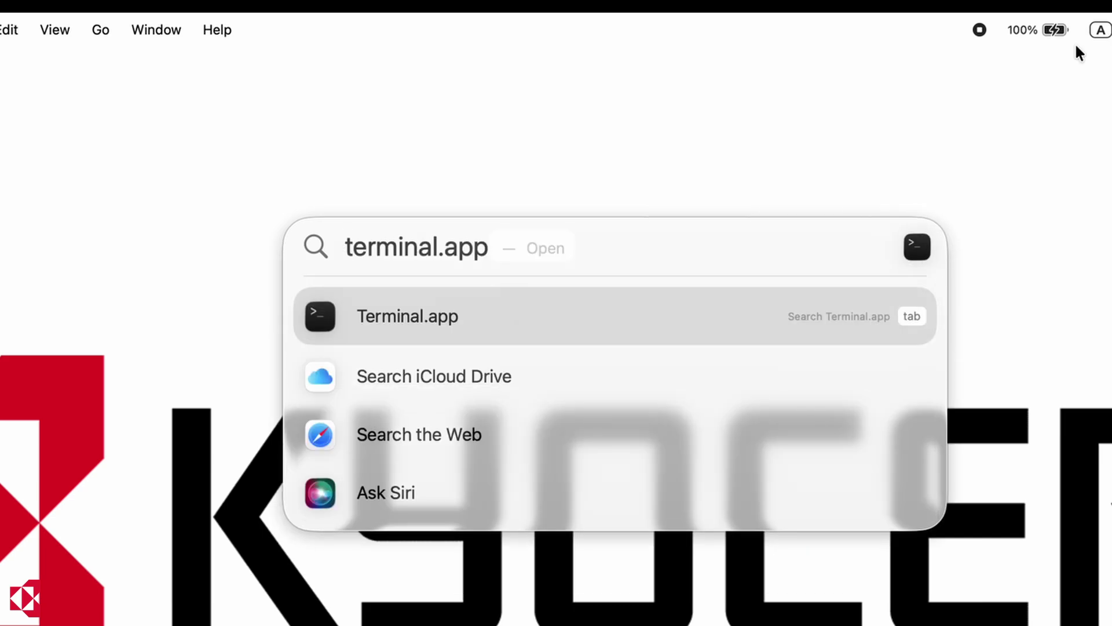
Launch Terminal and run whoami and ipconfig getifaddr en0 to show user name and IP 192.168.3.172
left_click(539, 316)
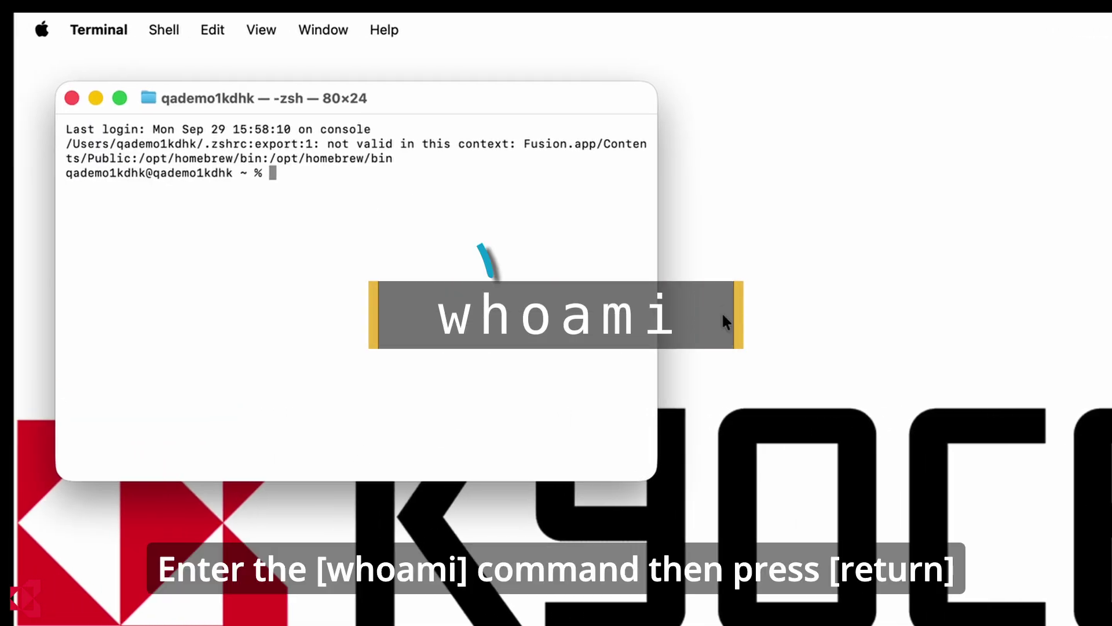
type("whoami")
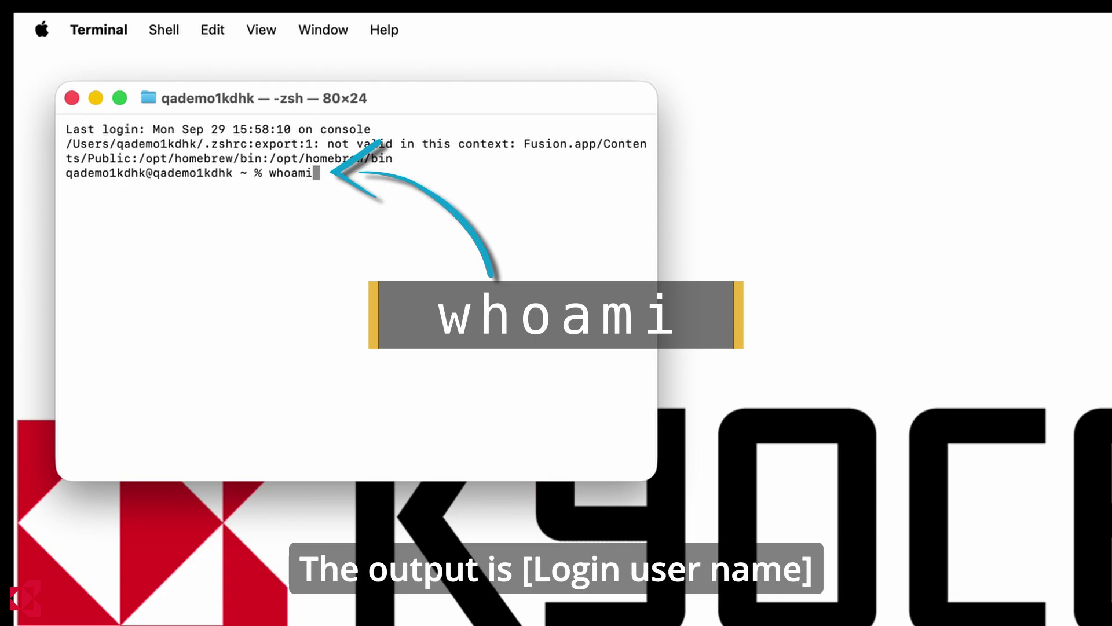
key("Return")
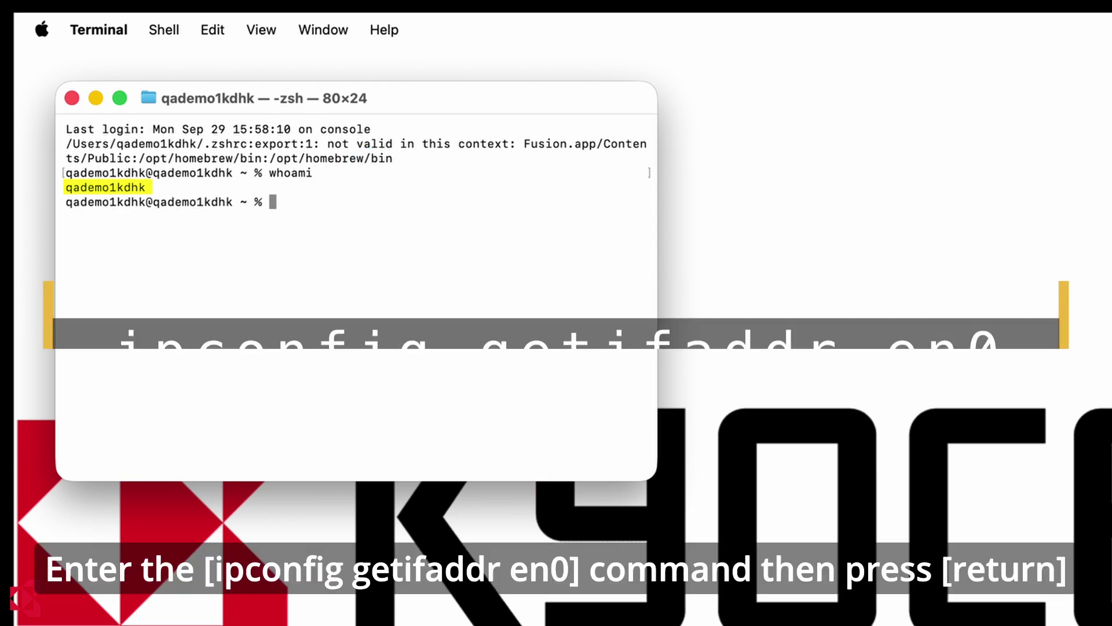
key("Up")
key("Up")
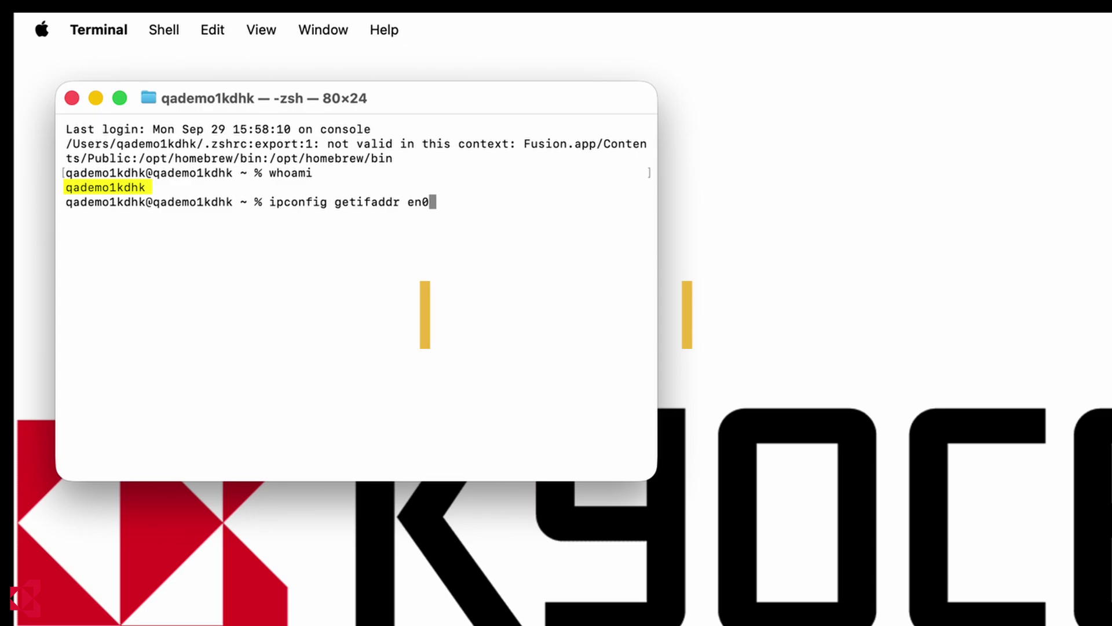
key("Return")
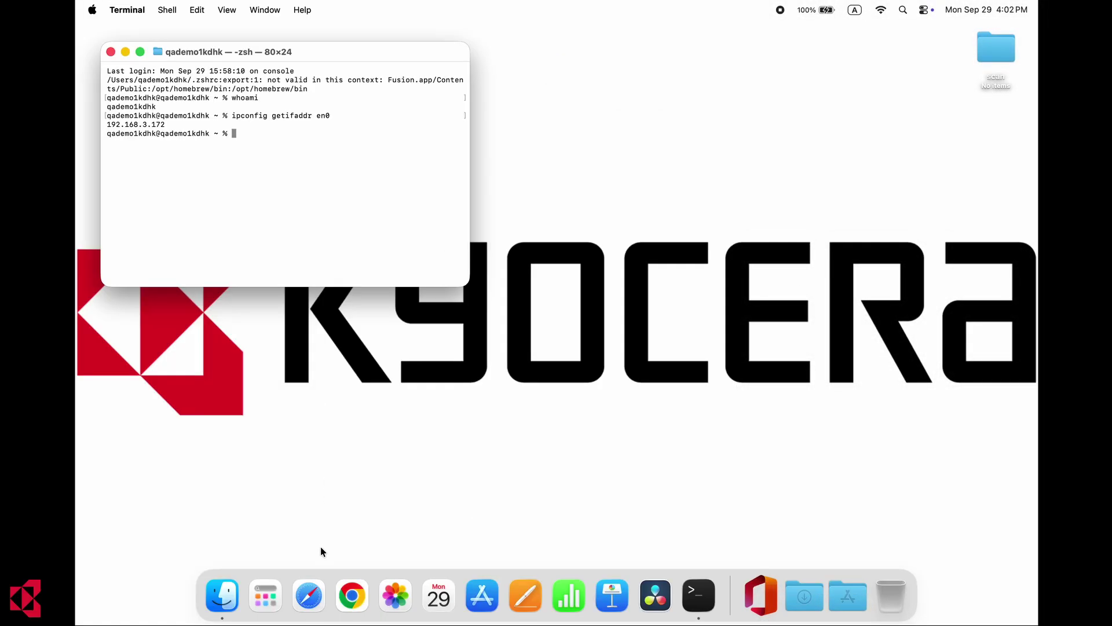
Load the printer's page at 192.168.3.186 in Safari, bypassing the not-private connection warning
left_click(311, 591)
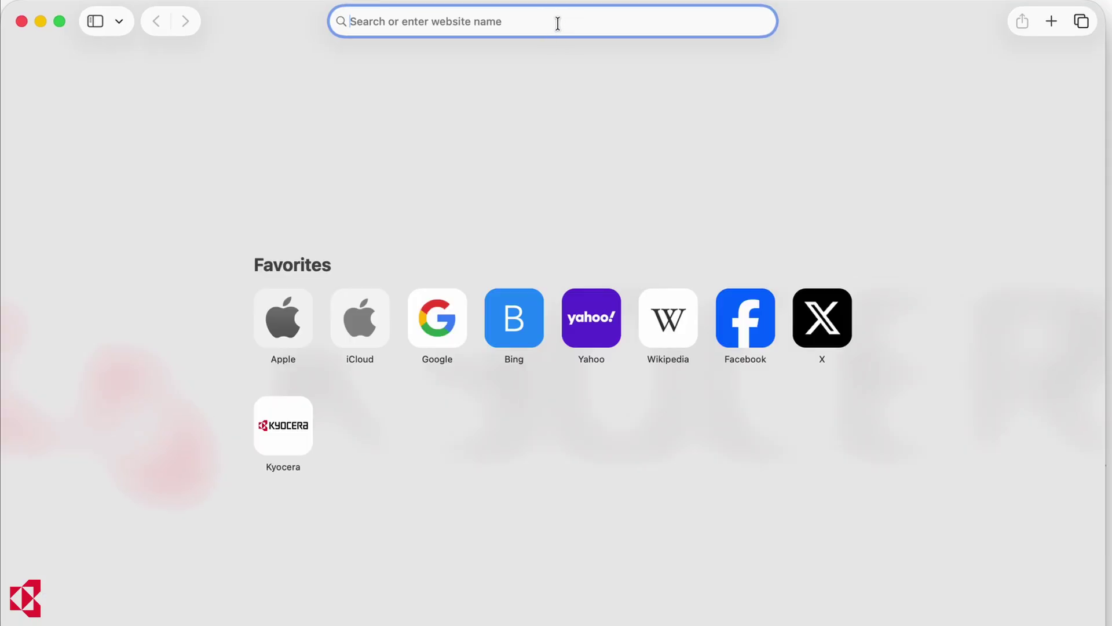
type("http://192.168.3.199")
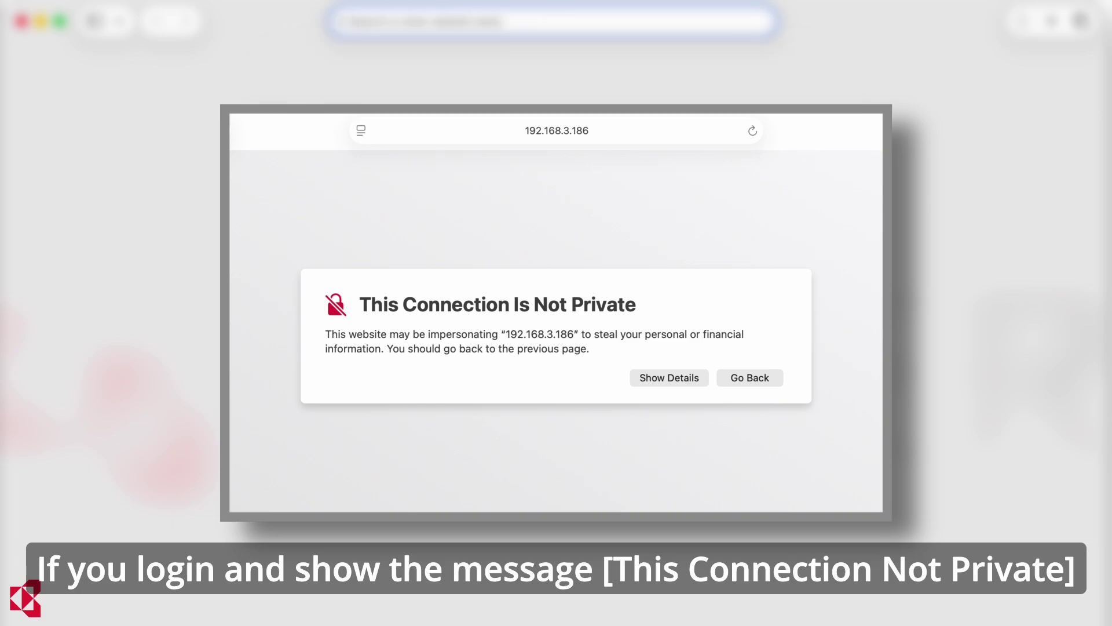
left_click(680, 382)
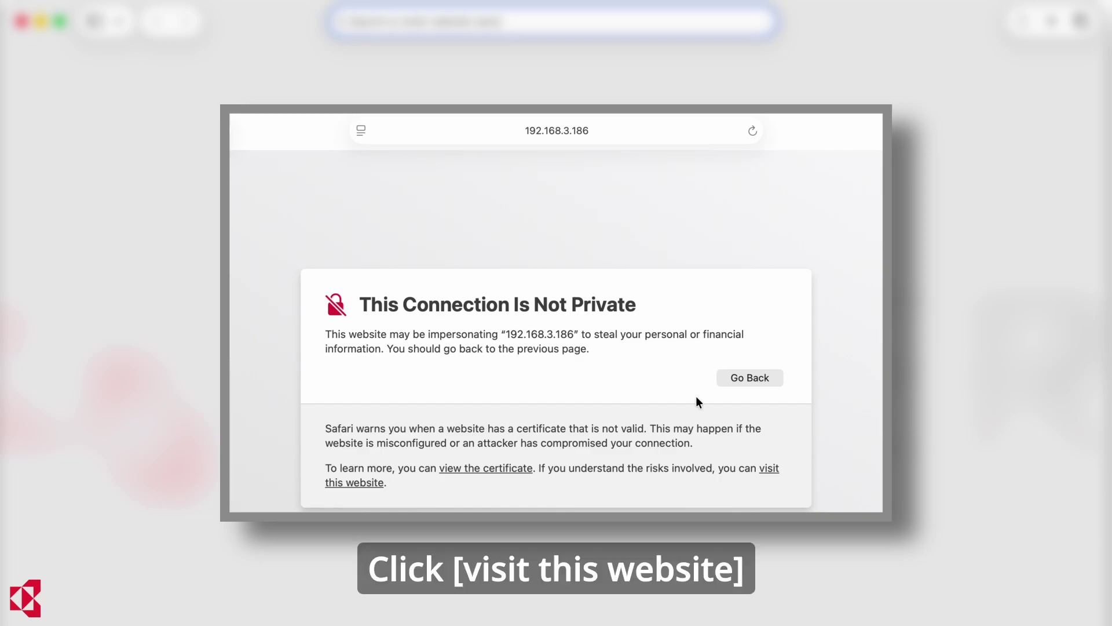
left_click(772, 468)
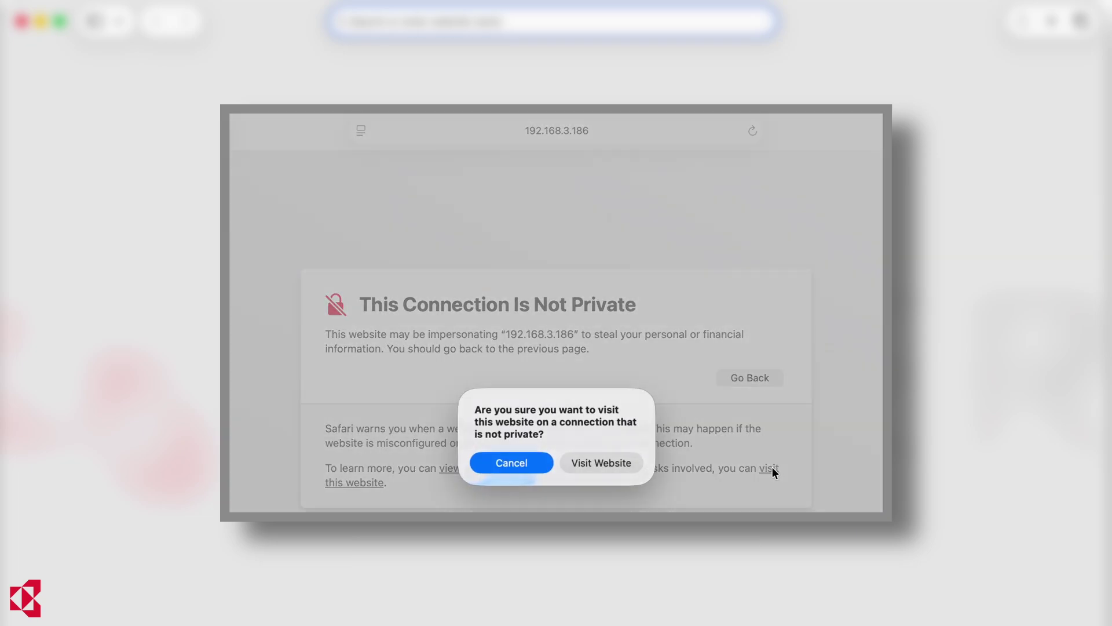
left_click(620, 462)
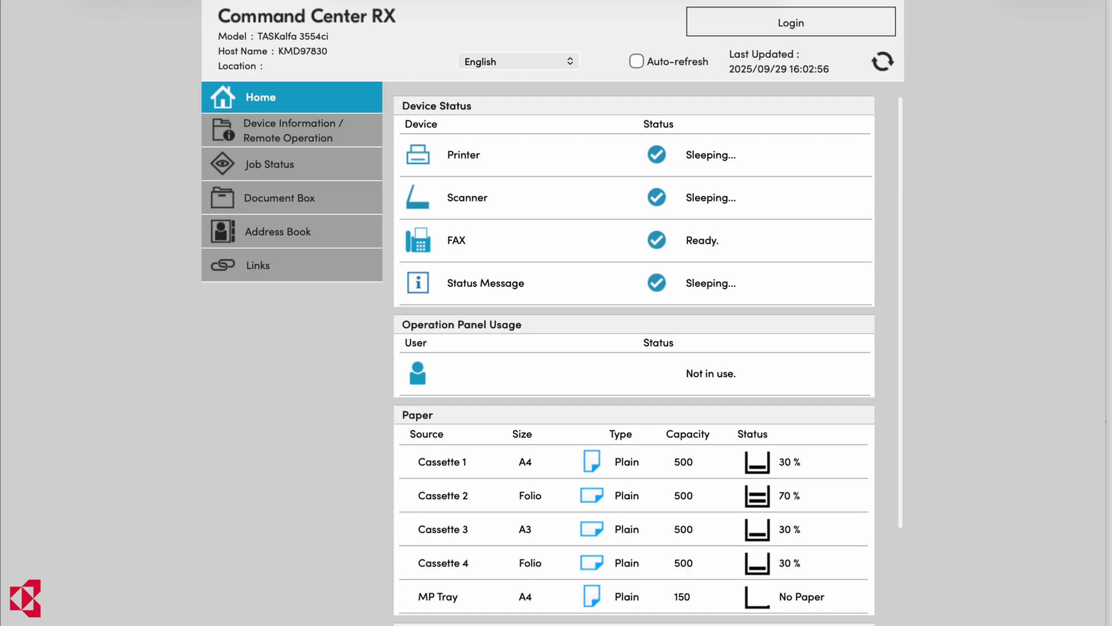
Sign in to Command Center RX via Admin Login with the administrator user name and password
left_click(728, 23)
left_click(745, 25)
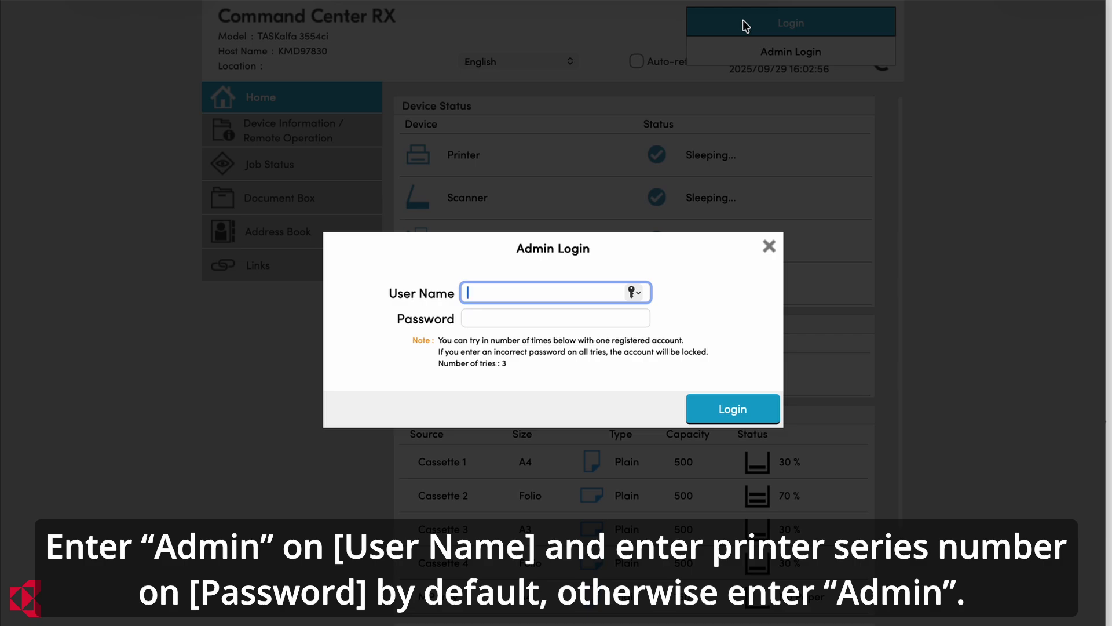
type("Admin")
key("Tab")
type("Admin")
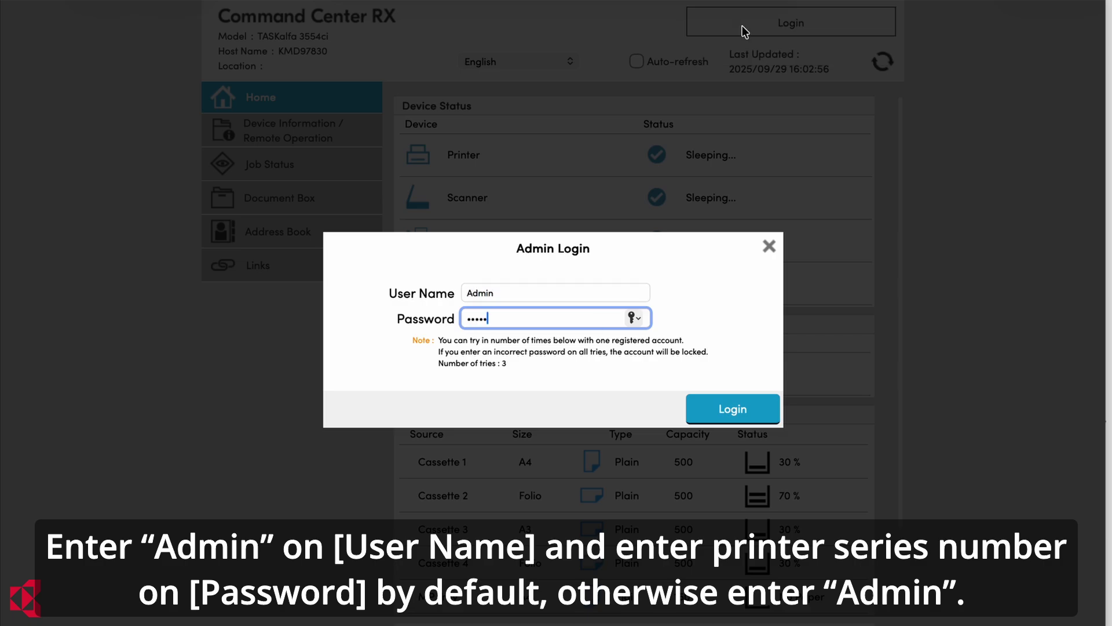
left_click(759, 413)
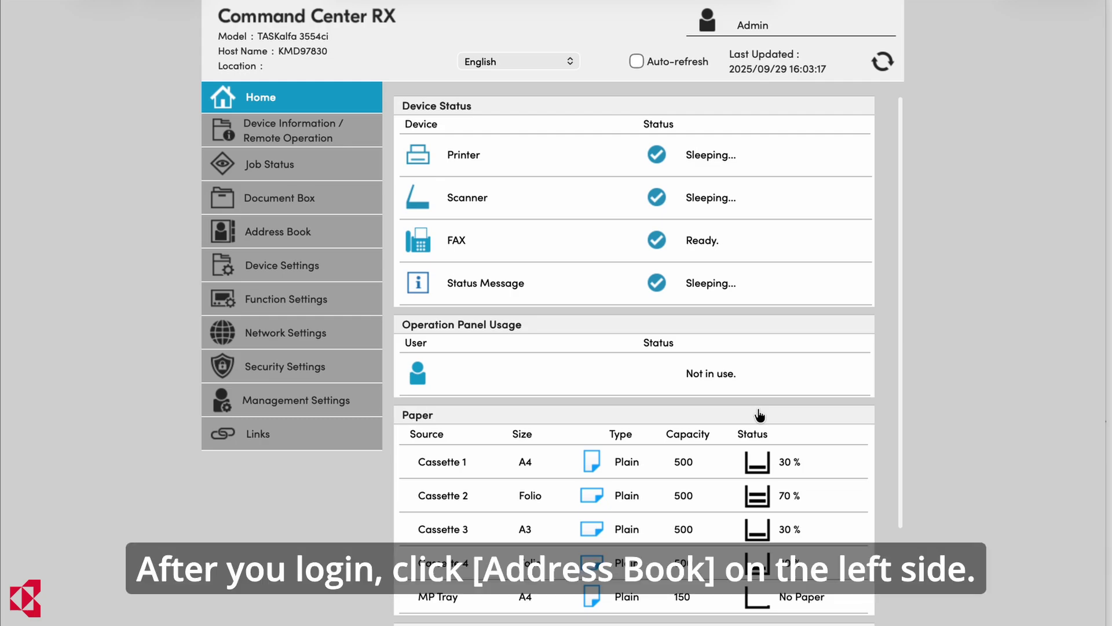
Open Address Book > Machine Address Book and add a new contact
left_click(346, 231)
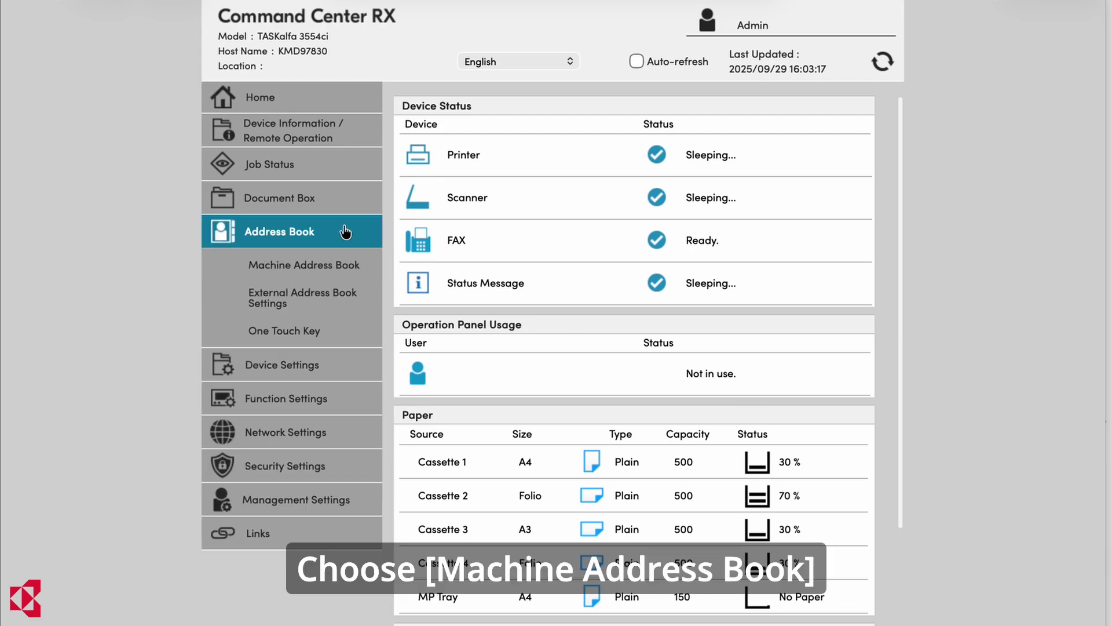
left_click(363, 266)
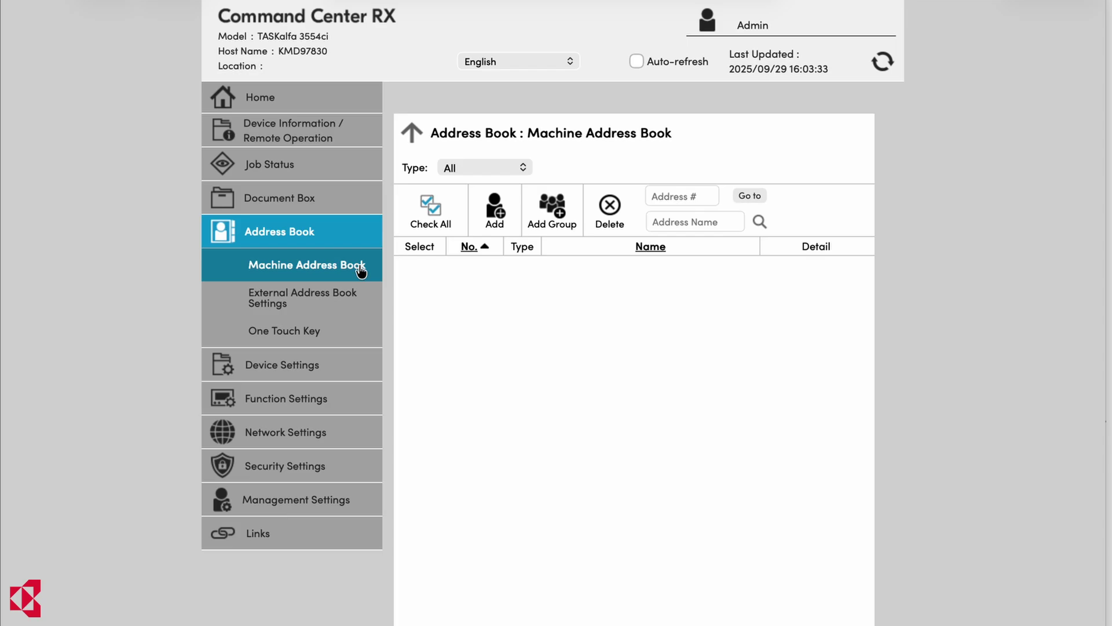
left_click(515, 203)
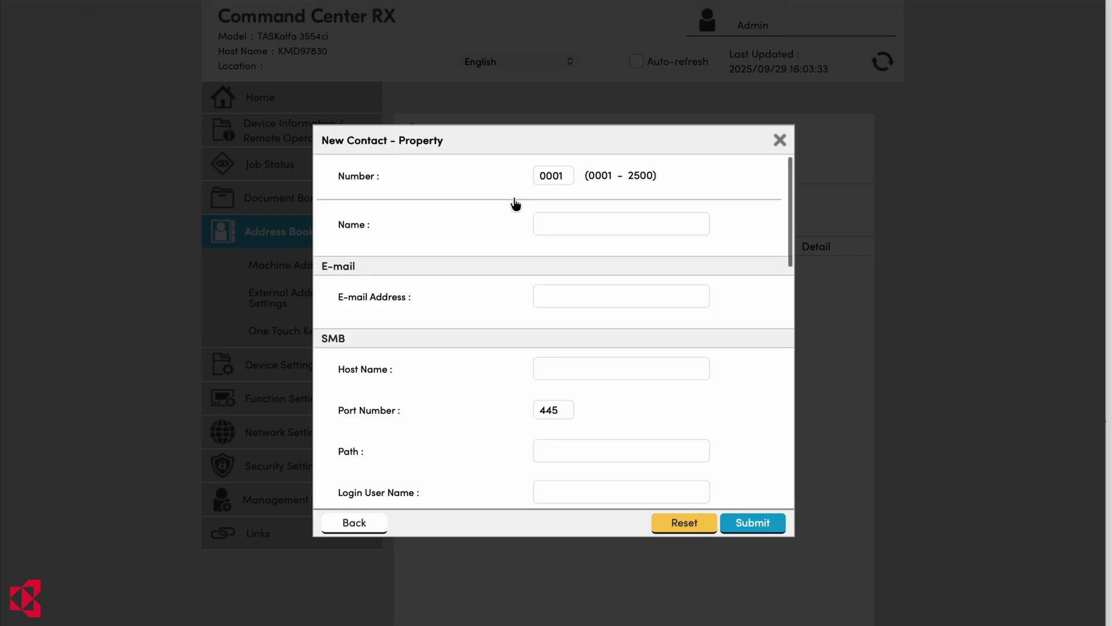
Enter user1 as the contact name and move down to the SMB Host Name field
left_click(635, 222)
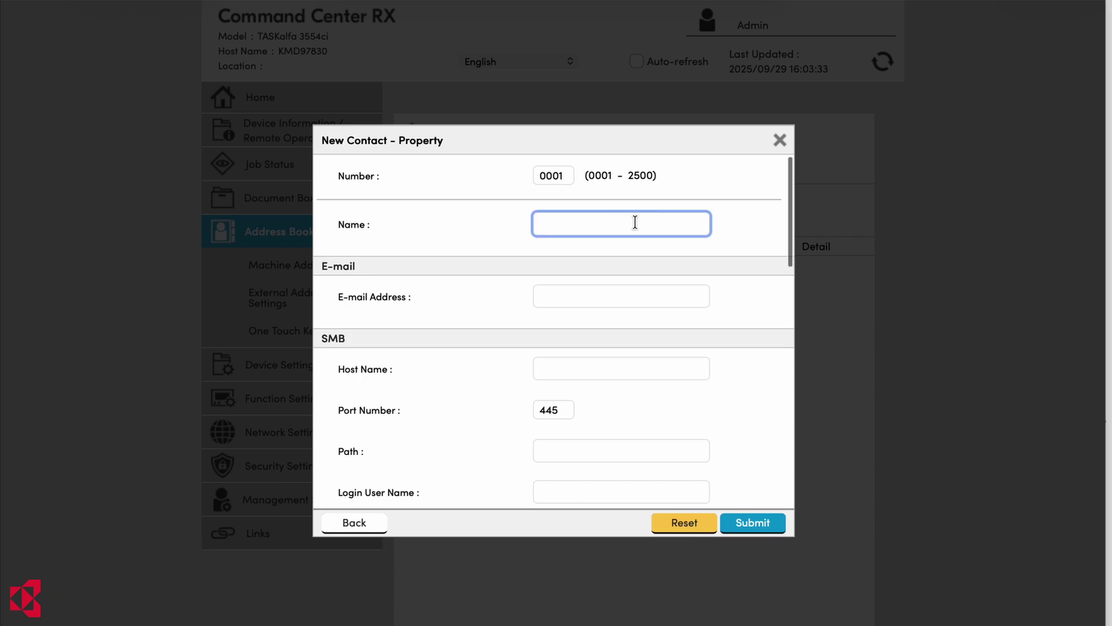
type("user1")
scroll(734, 411, "down", 3)
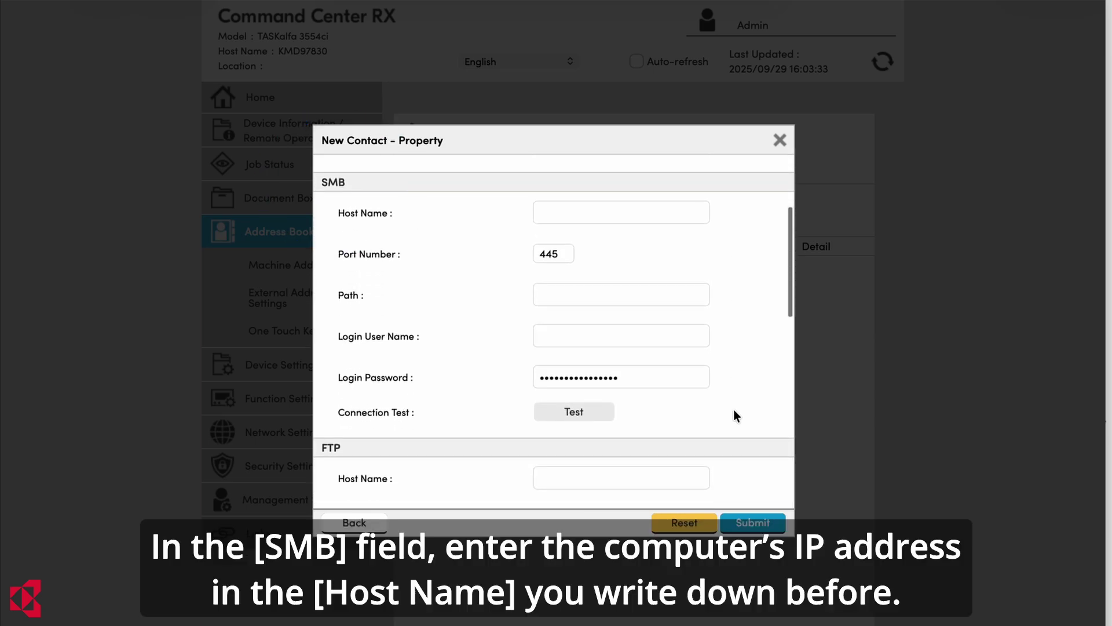
left_click(654, 213)
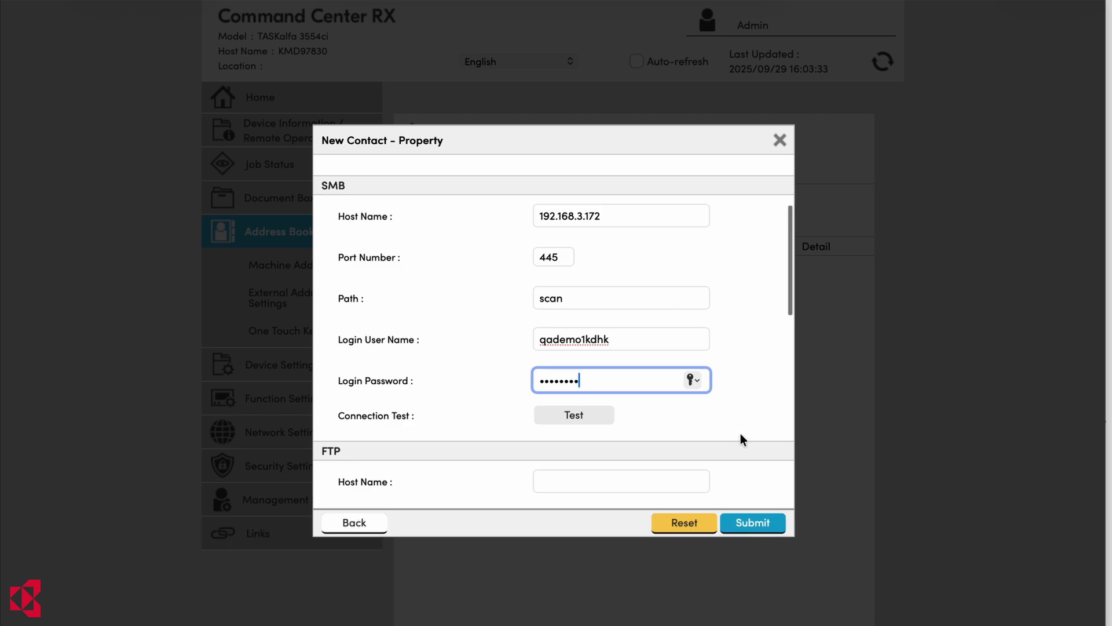
Submit the user1 contact and close the Registered confirmation
left_click(774, 527)
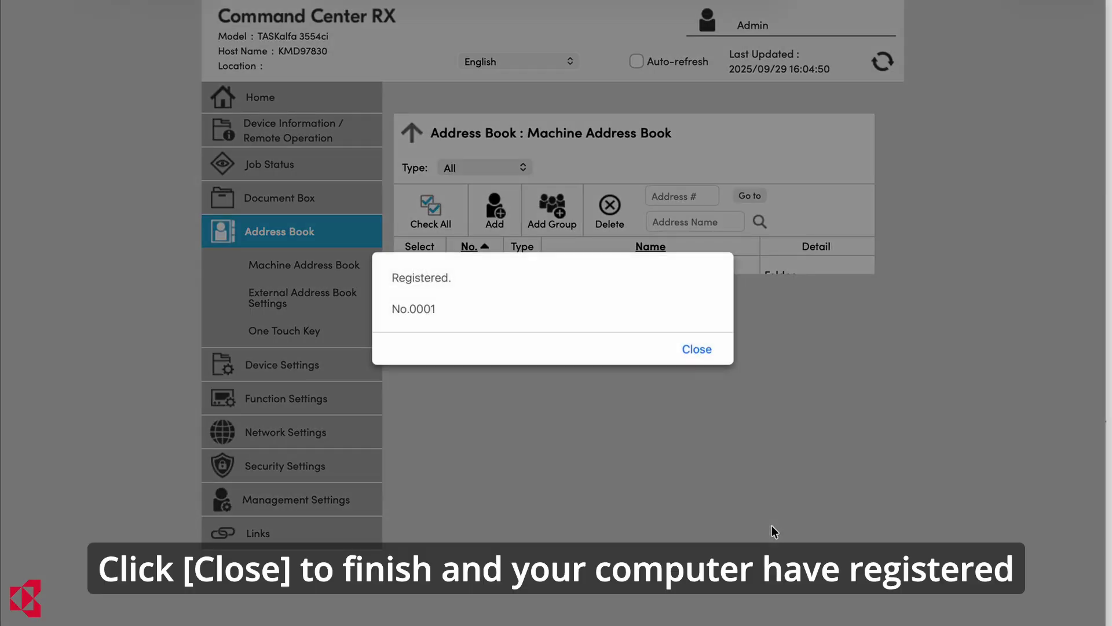
left_click(698, 349)
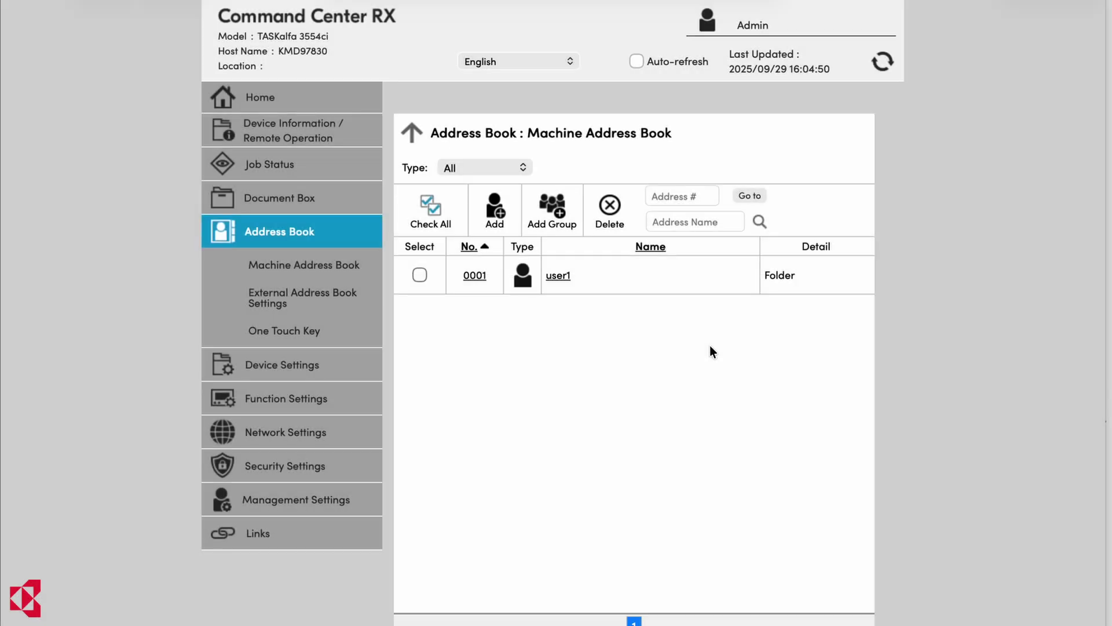